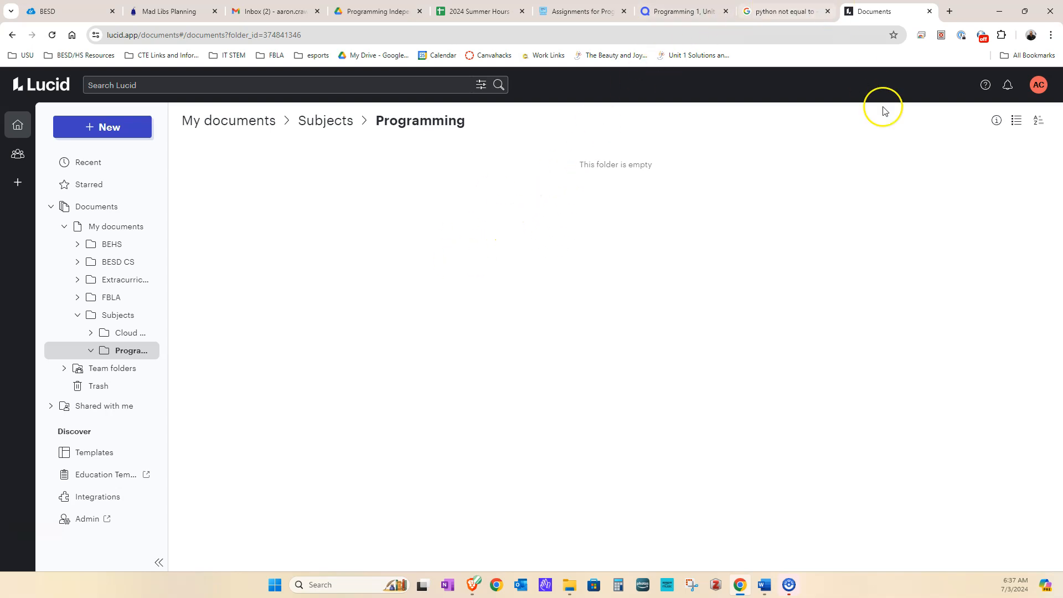
# - Switch to the BESD portal, search its apps for "lucid" and look inside the Doc Authoring folder
pyautogui.click(827, 11)
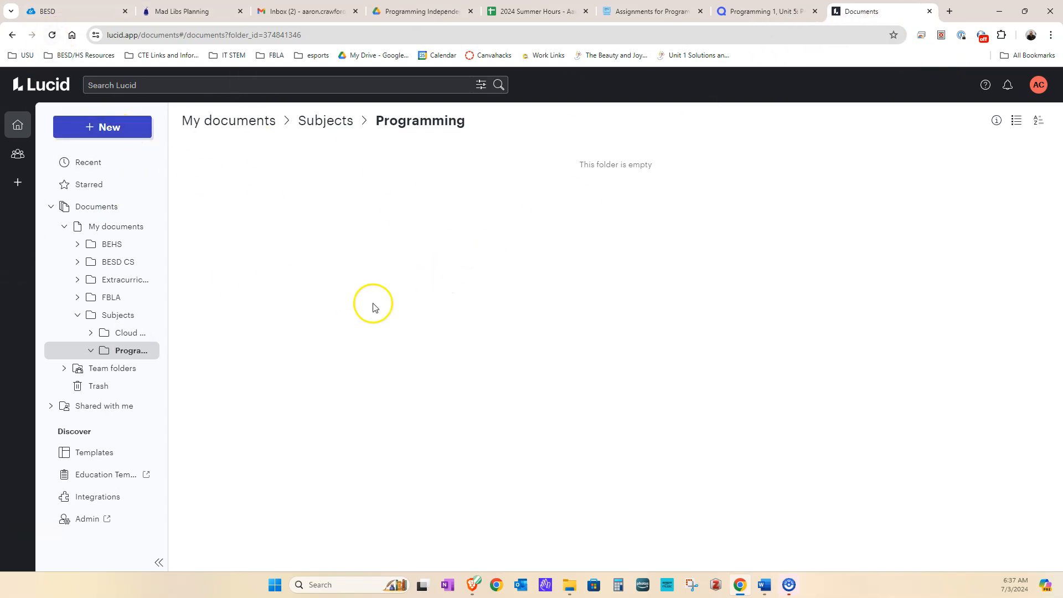
pyautogui.click(61, 18)
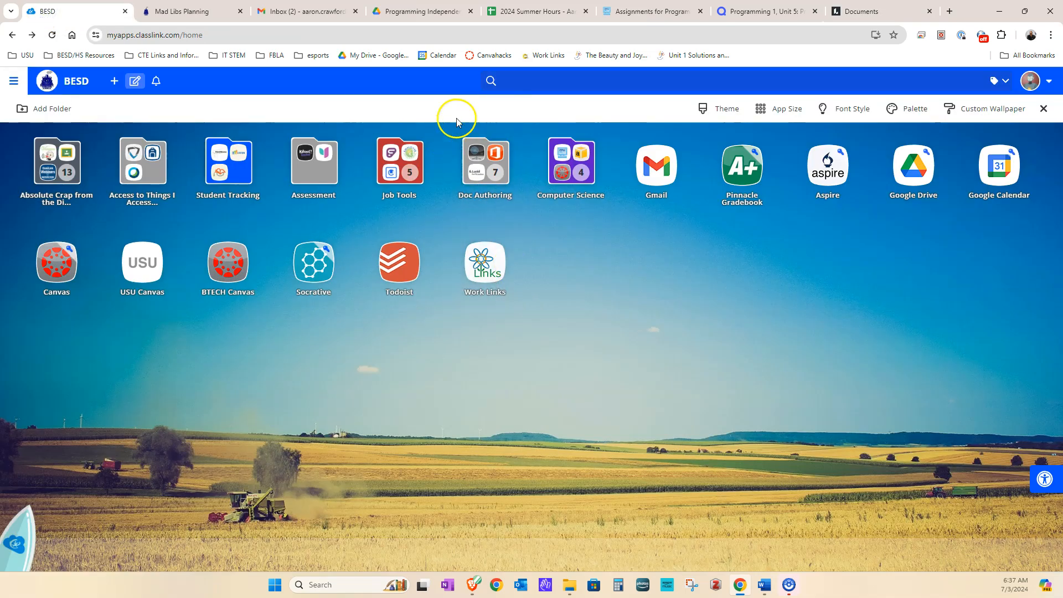
pyautogui.write('lucid')
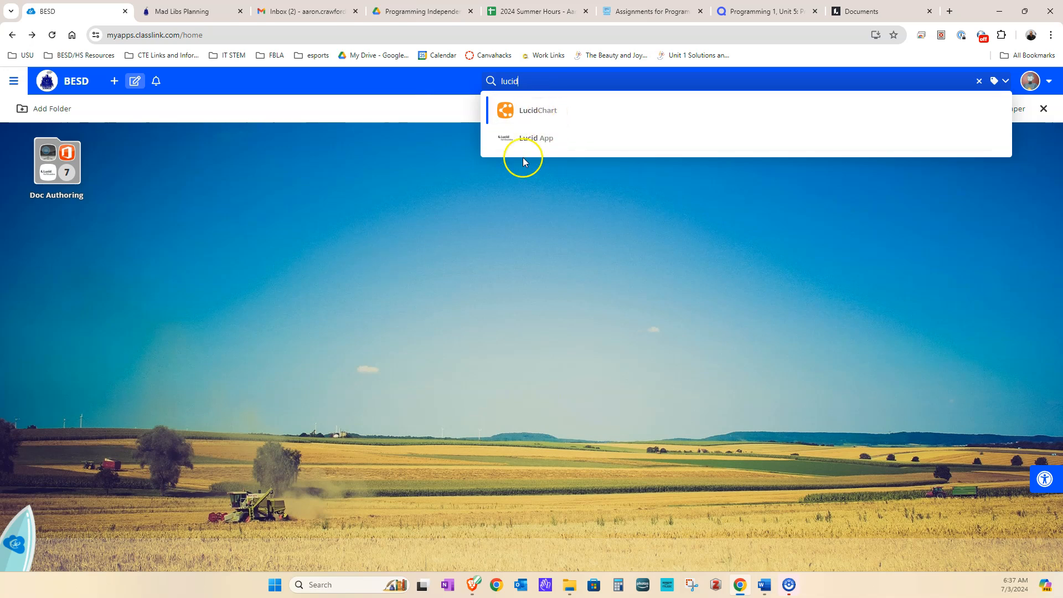
pyautogui.click(105, 253)
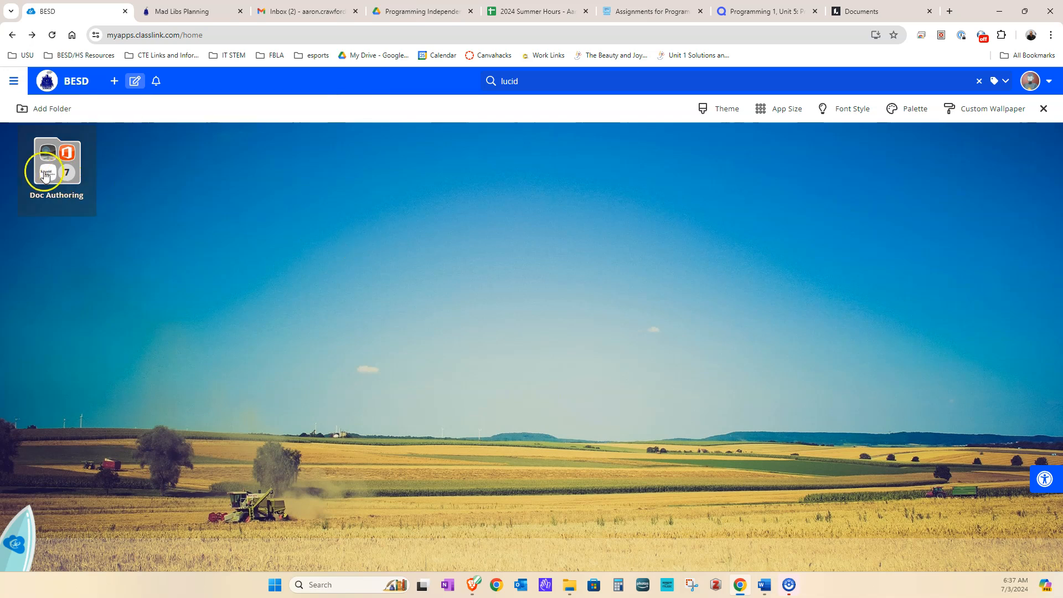
pyautogui.click(57, 160)
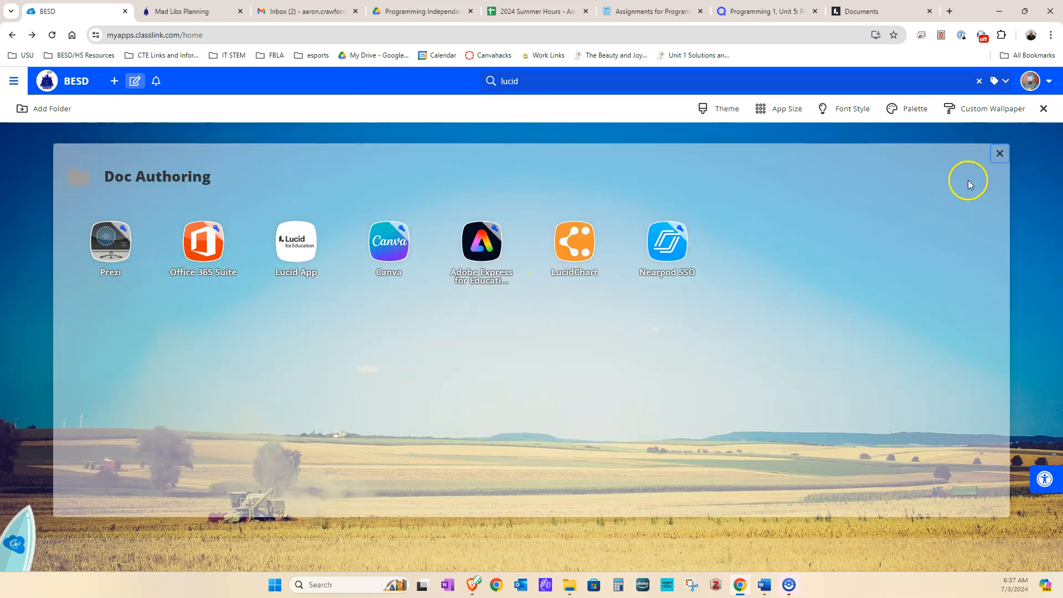
pyautogui.click(1001, 151)
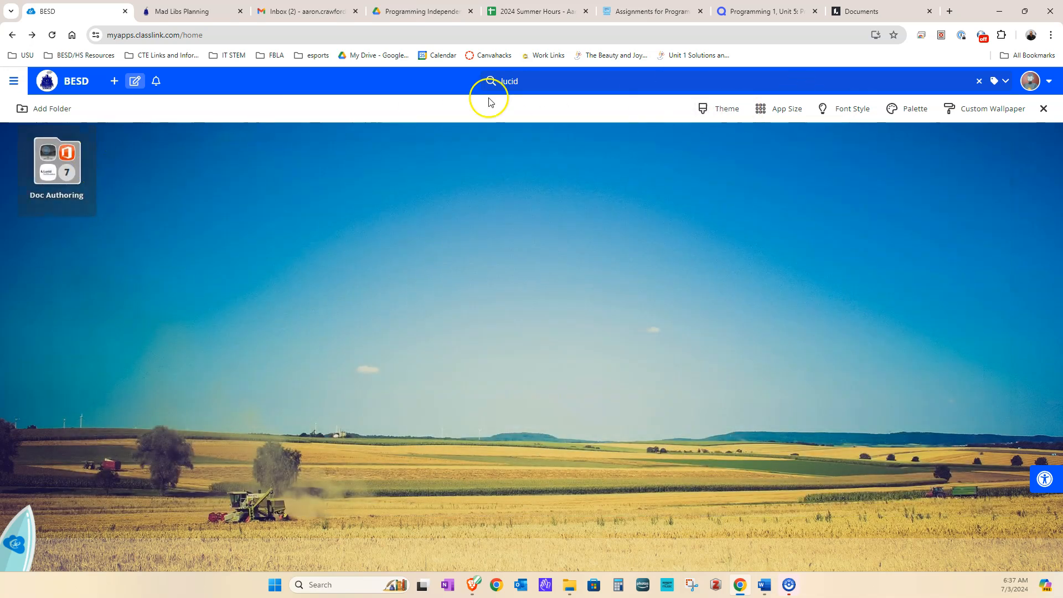
pyautogui.click(1042, 109)
# - Return to the Lucid documents page and create a blank Lucidchart document in the Programming folder
pyautogui.click(866, 11)
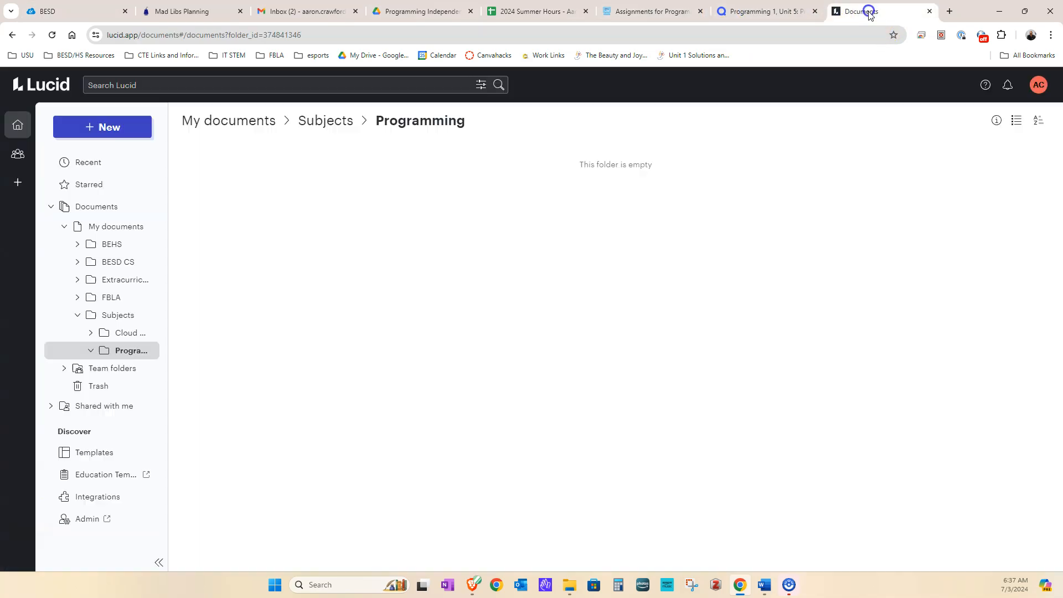
pyautogui.click(100, 129)
pyautogui.moveTo(98, 154)
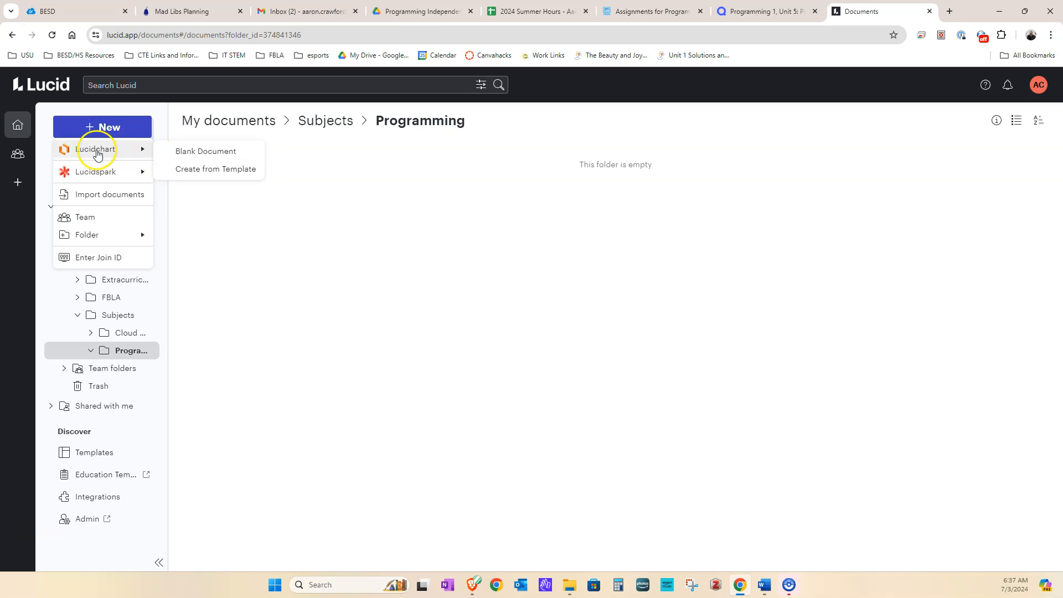
pyautogui.moveTo(100, 173)
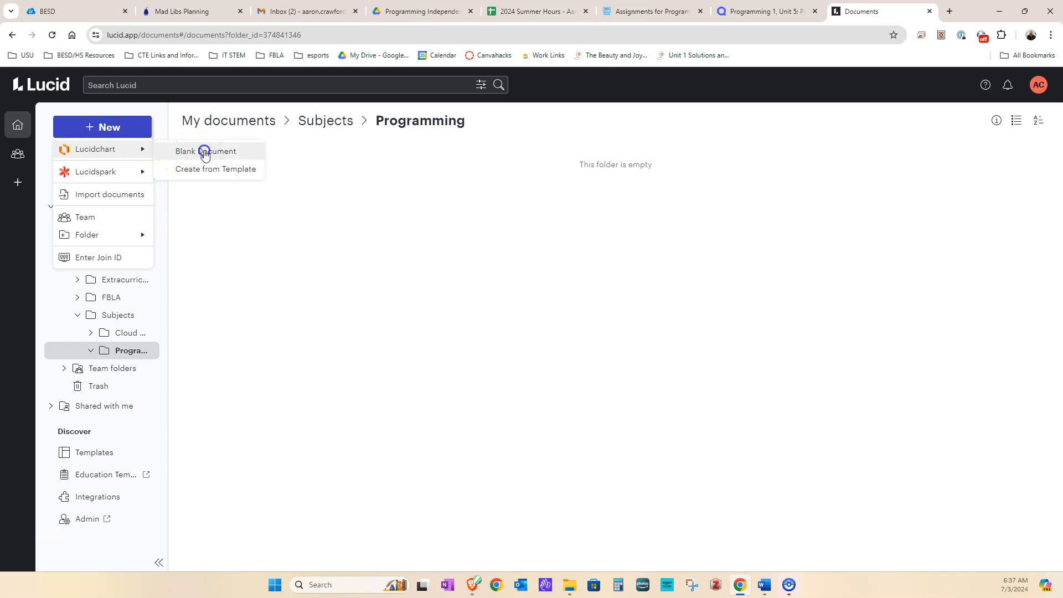
pyautogui.click(204, 152)
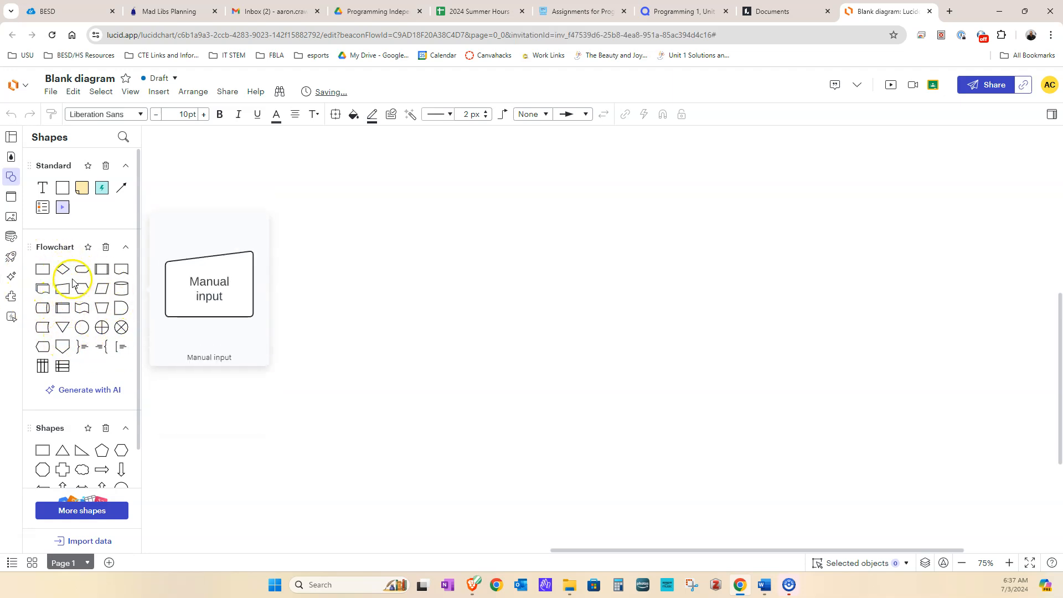
# - Examine the additional standard shape libraries offered for the diagram, then close the list without adding any
pyautogui.scroll(-1, 89, 310)
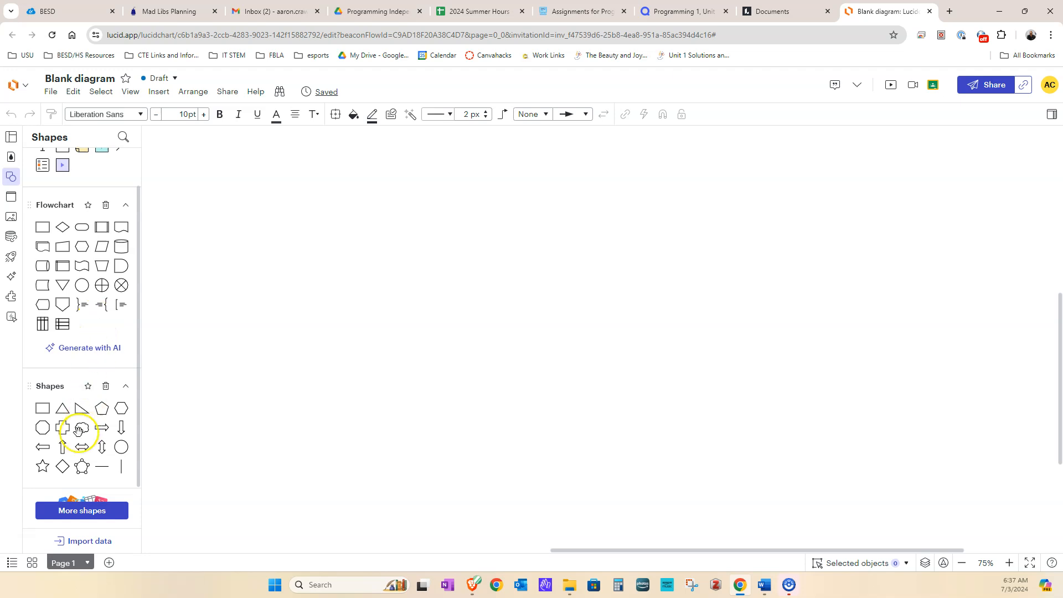
pyautogui.click(82, 509)
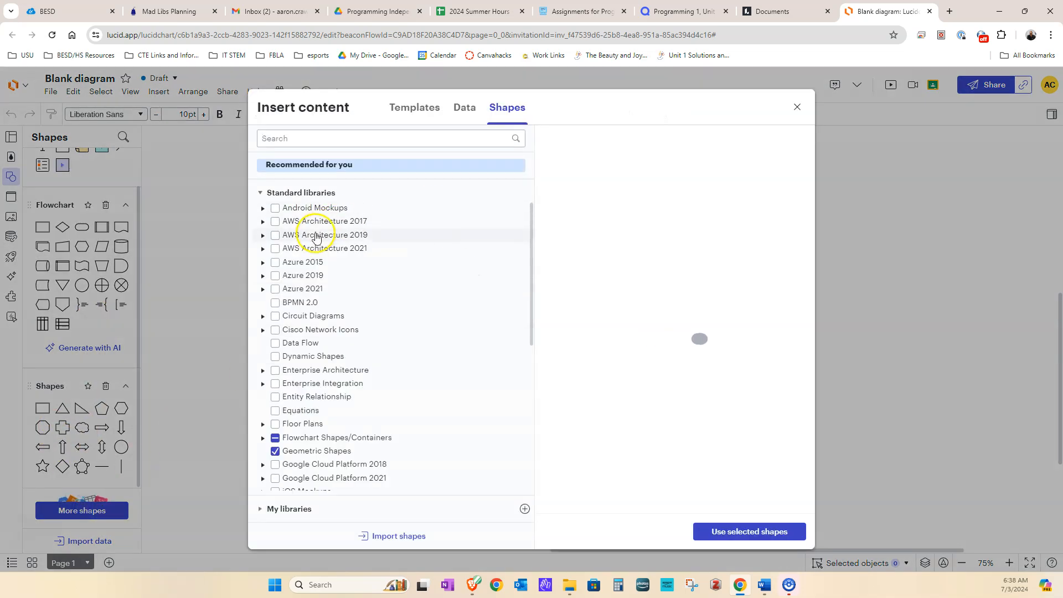
pyautogui.scroll(-3, 354, 321)
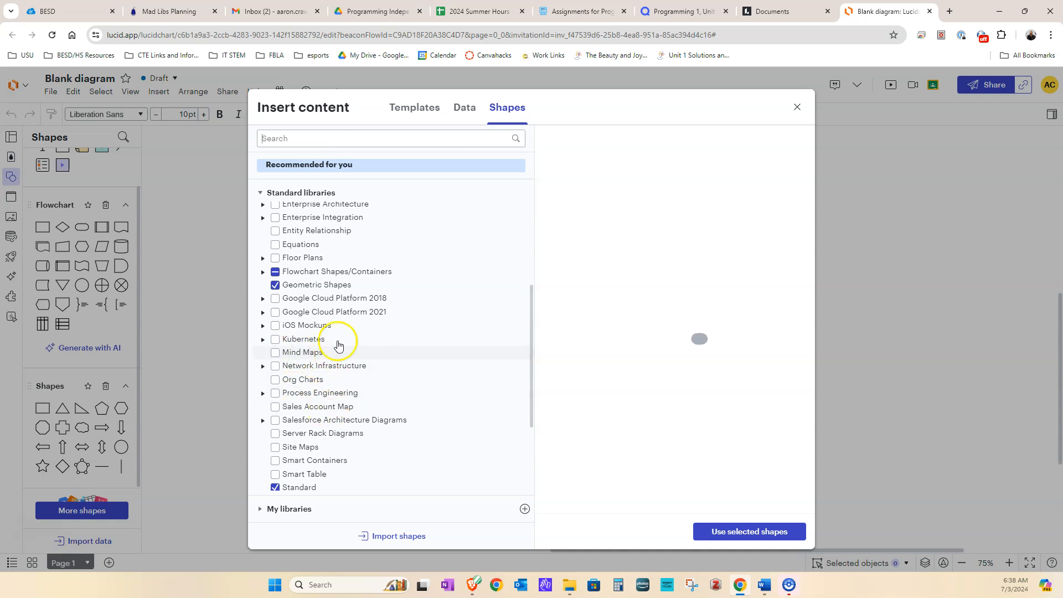
pyautogui.scroll(-2, 354, 338)
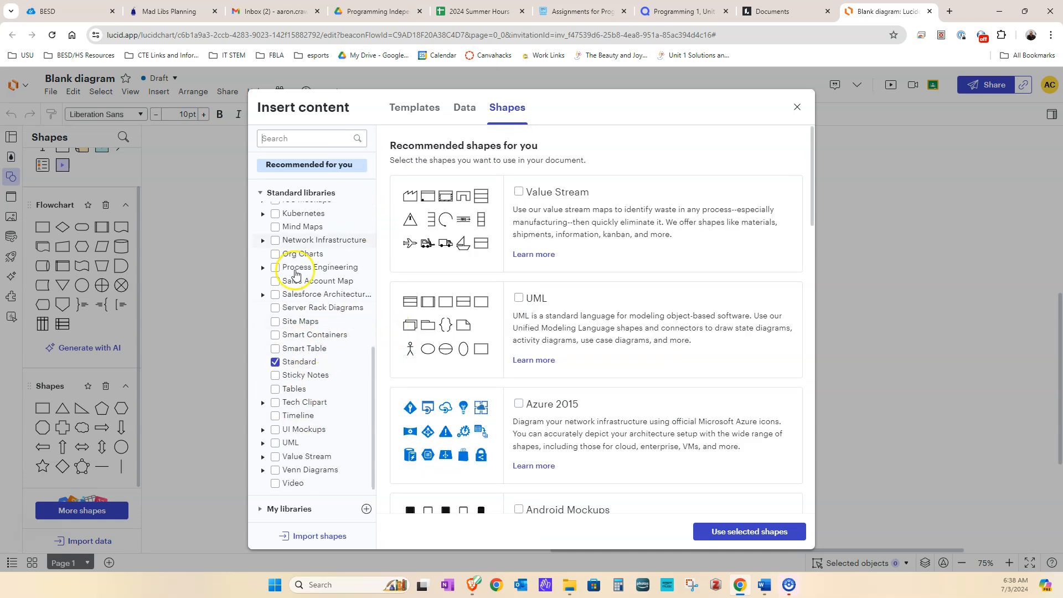
pyautogui.click(797, 107)
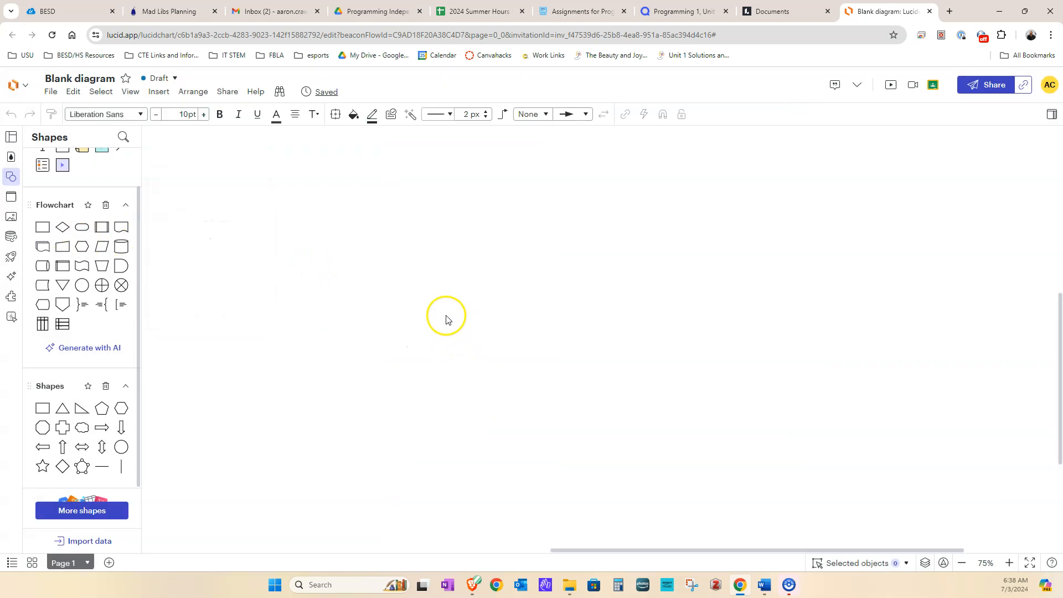
# - Place a flowchart Process shape in the upper area of the canvas and label it "Name"
pyautogui.moveTo(41, 228)
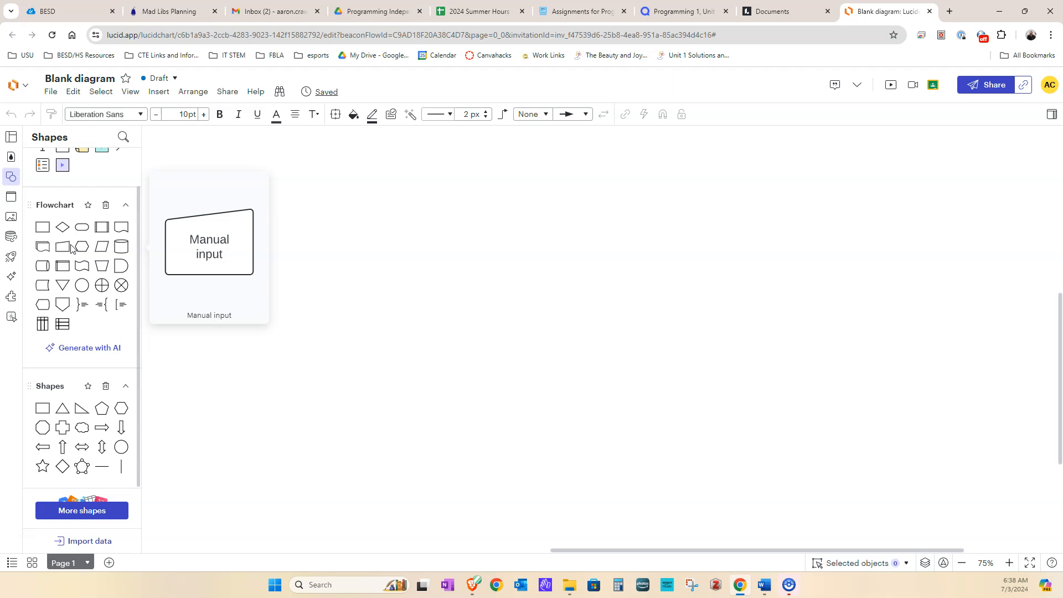
pyautogui.moveTo(48, 235); pyautogui.dragTo(313, 198)
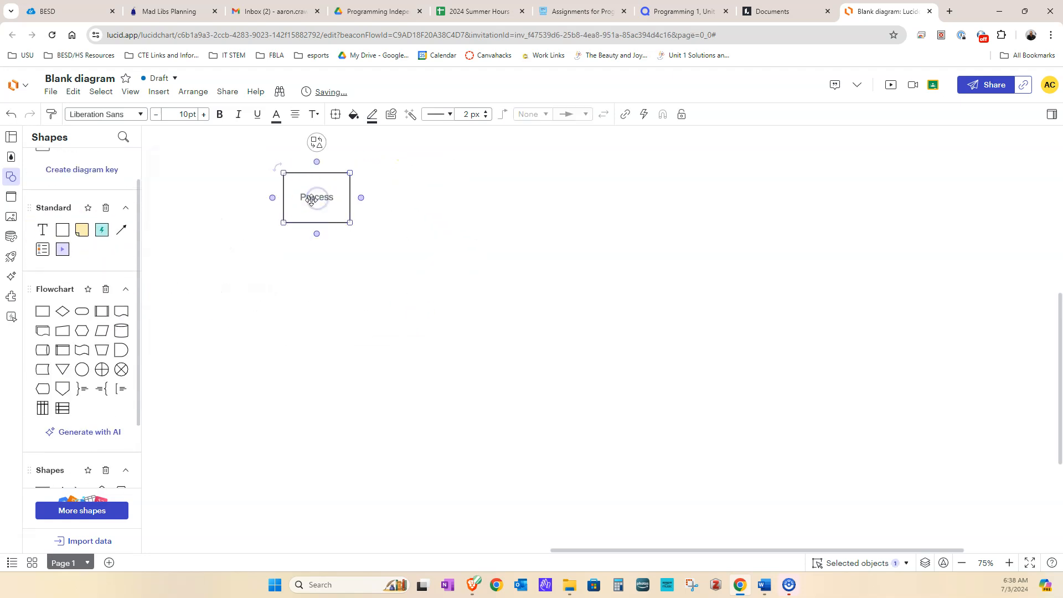
pyautogui.doubleClick(311, 200)
pyautogui.write('Name')
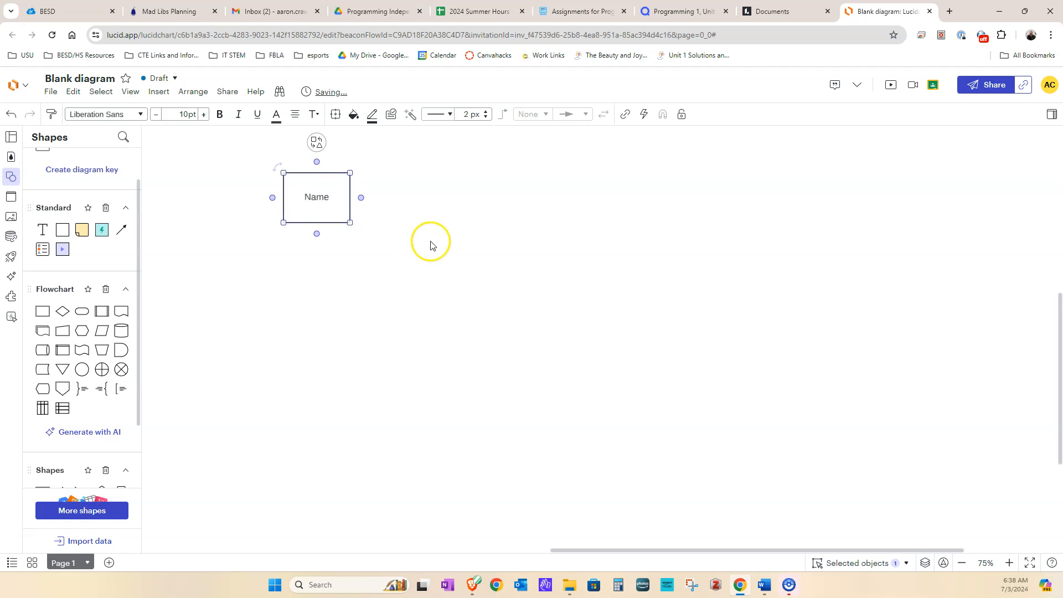
# - Extend a connector rightward from the Name box to a new Process shape labelled "Store as a variable"
pyautogui.moveTo(361, 197); pyautogui.dragTo(360, 197)
pyautogui.moveTo(448, 198); pyautogui.dragTo(448, 198)
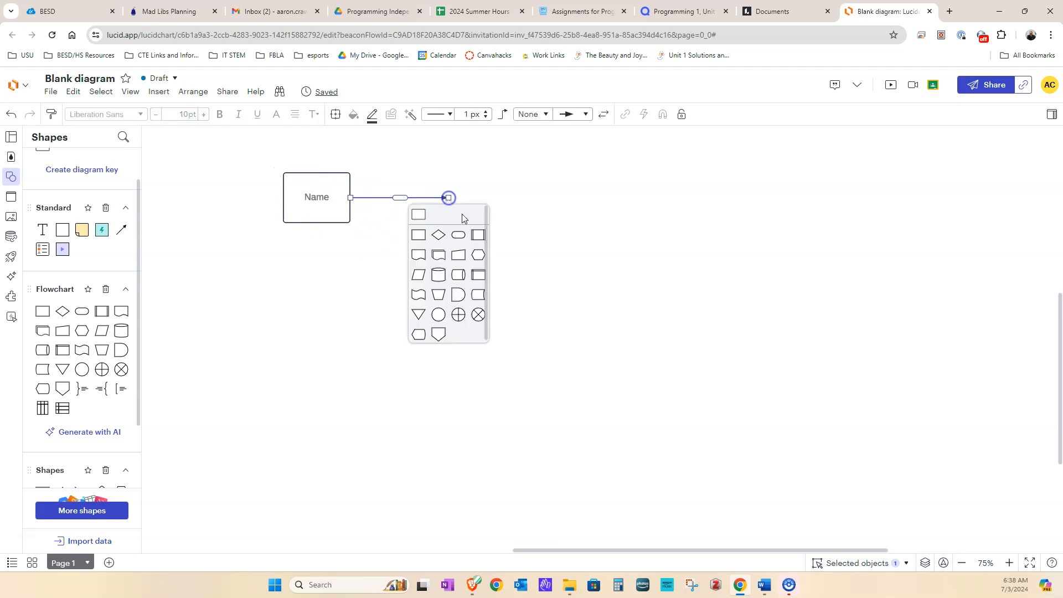
pyautogui.click(415, 229)
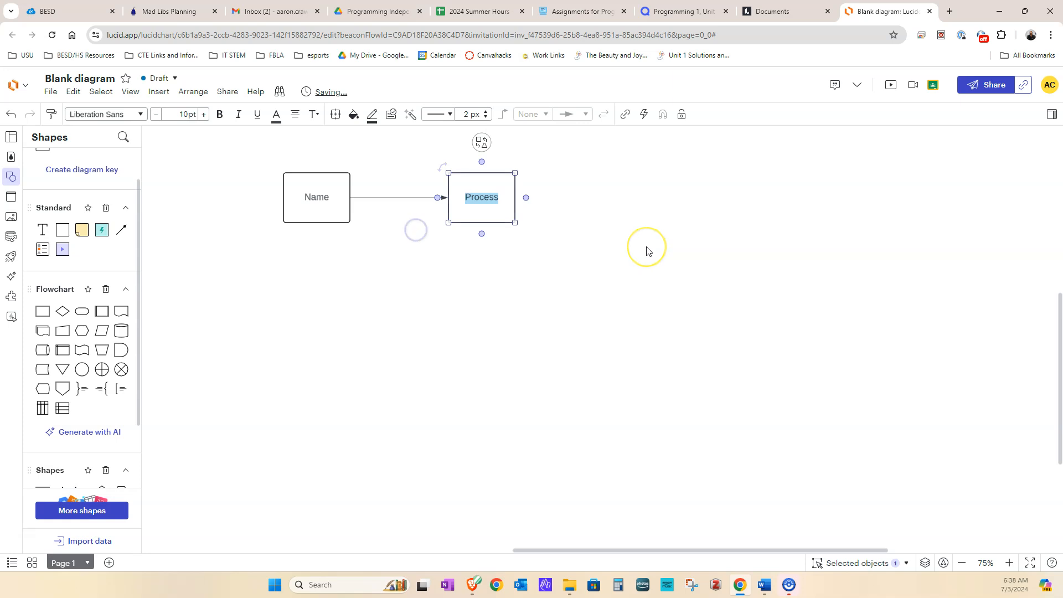
pyautogui.write('Store as a variable')
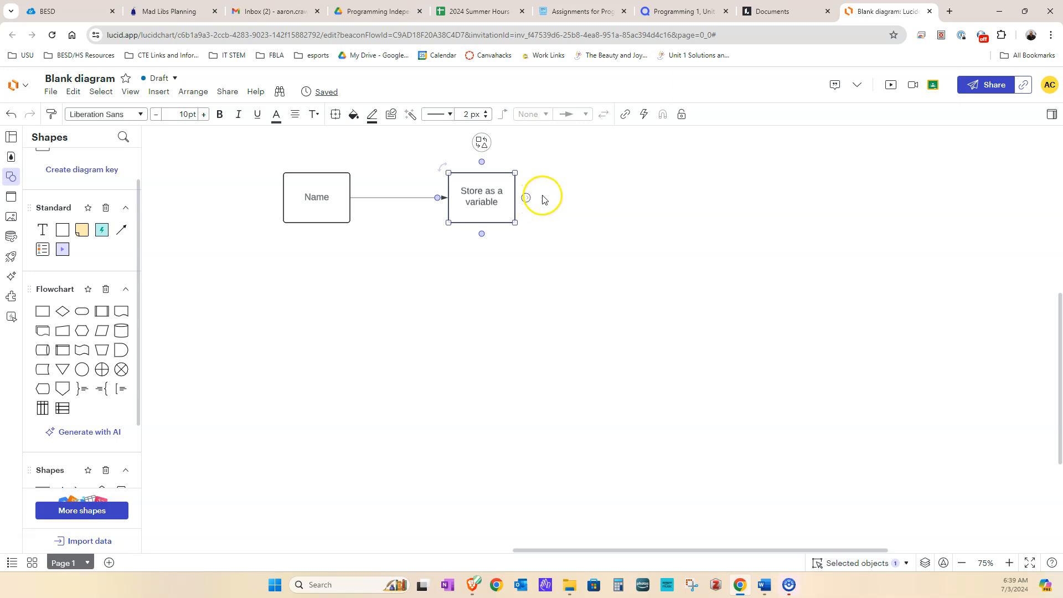
pyautogui.click(467, 304)
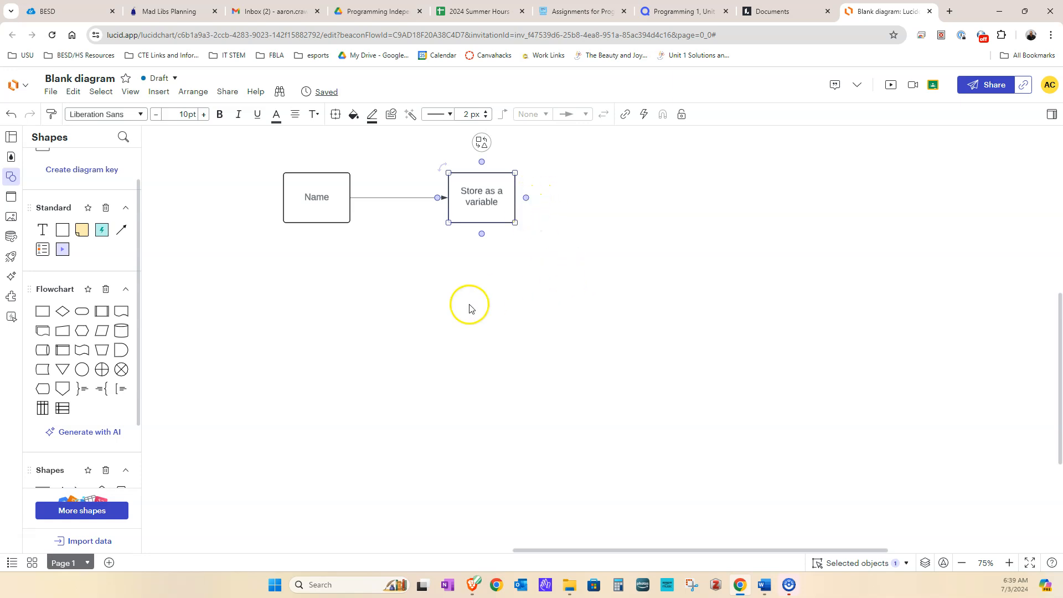
# - Connect the "Store as a variable" box to a new Decision diamond labelled "My name"
pyautogui.moveTo(515, 198)
pyautogui.moveTo(515, 198); pyautogui.dragTo(619, 198)
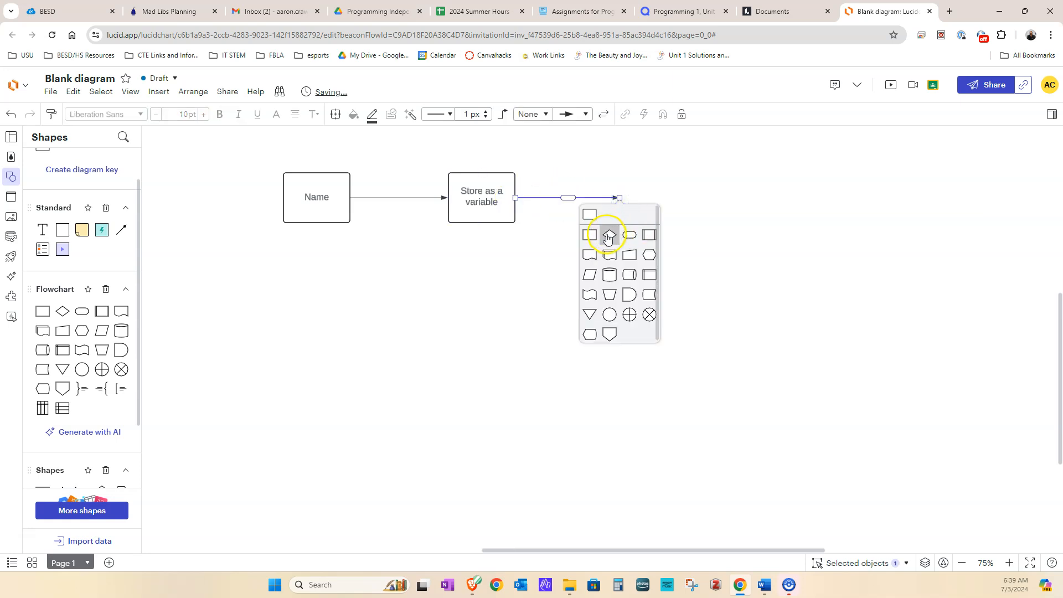
pyautogui.click(607, 236)
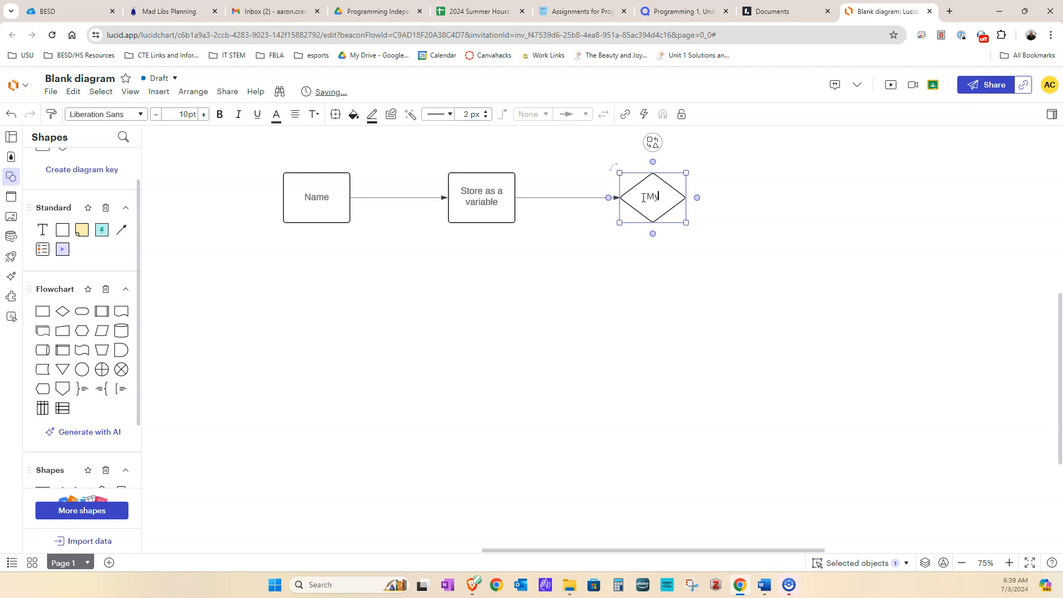
pyautogui.click(685, 330)
# - Add a Yes branch from the decision to a new Process shape reading: say "That's a great name"
pyautogui.moveTo(686, 198); pyautogui.dragTo(784, 197)
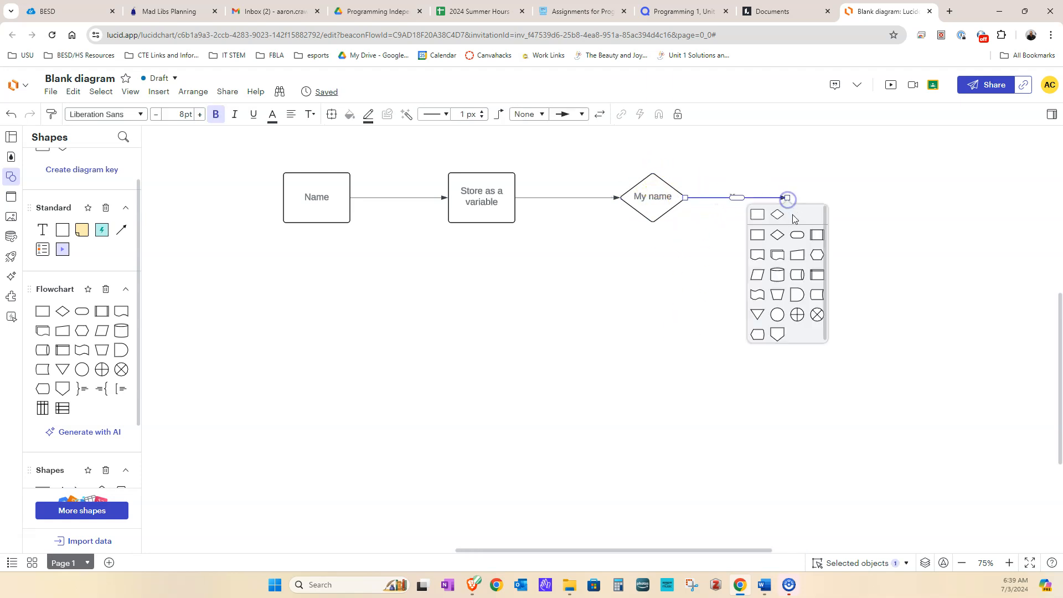
pyautogui.click(756, 233)
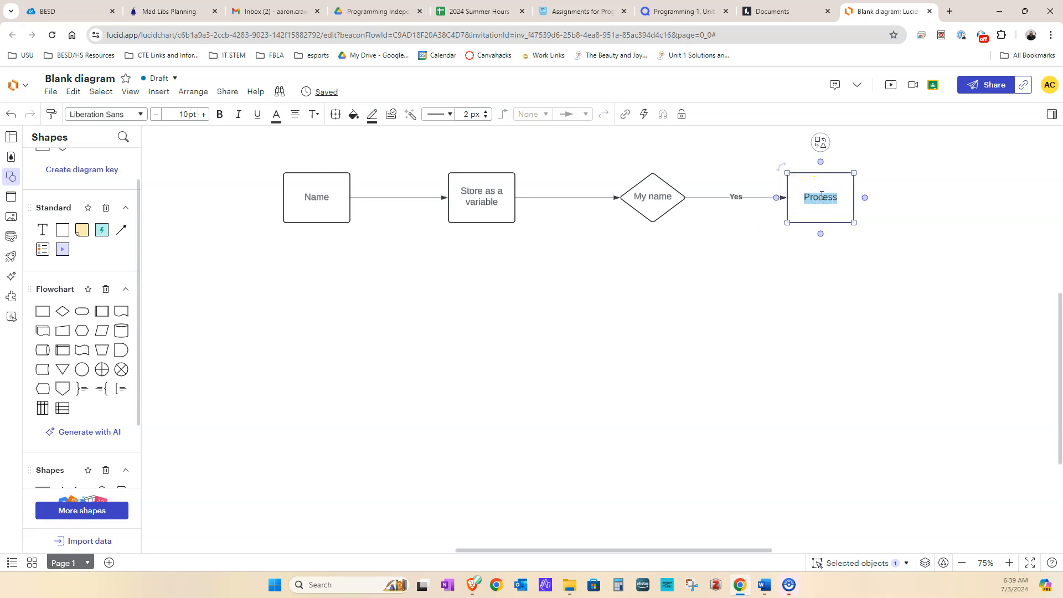
pyautogui.write('say "That\'s a great name')
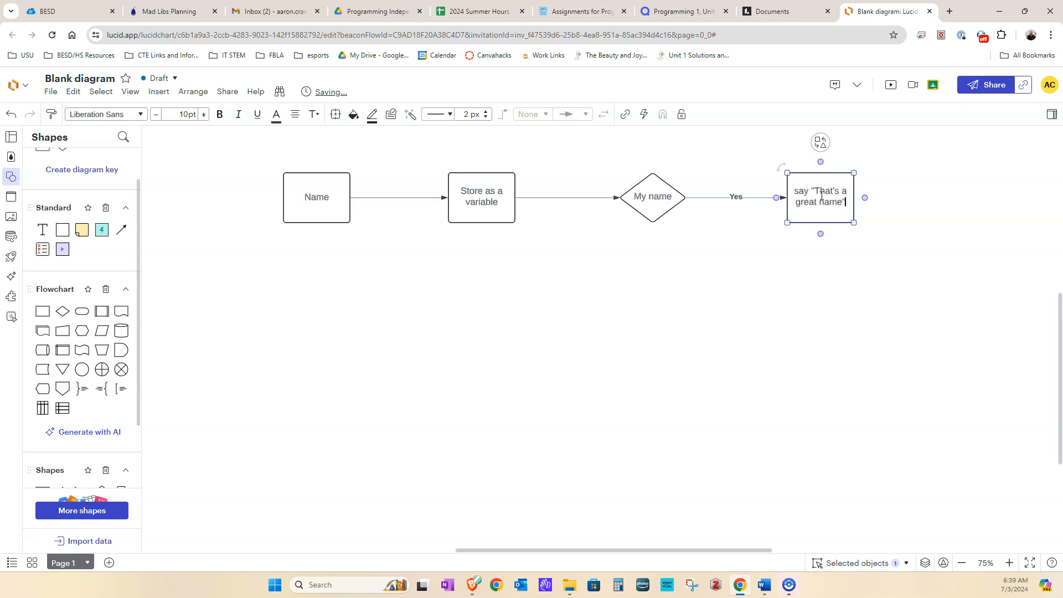
# - Add a No branch below the decision leading to a new Process shape labelled "That's okay."
pyautogui.moveTo(652, 223); pyautogui.dragTo(649, 286)
pyautogui.click(623, 324)
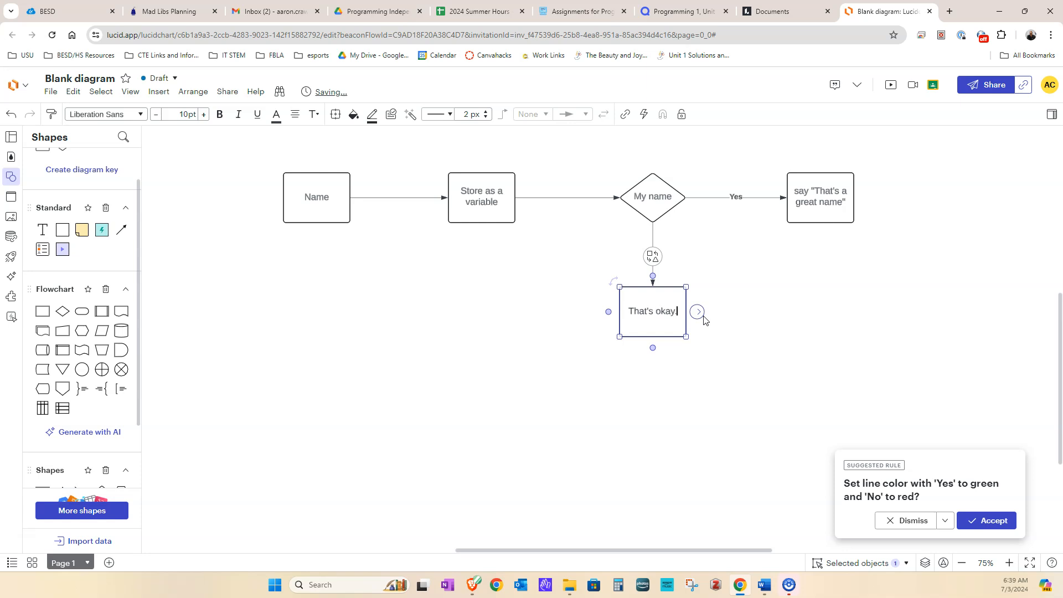
pyautogui.click(869, 327)
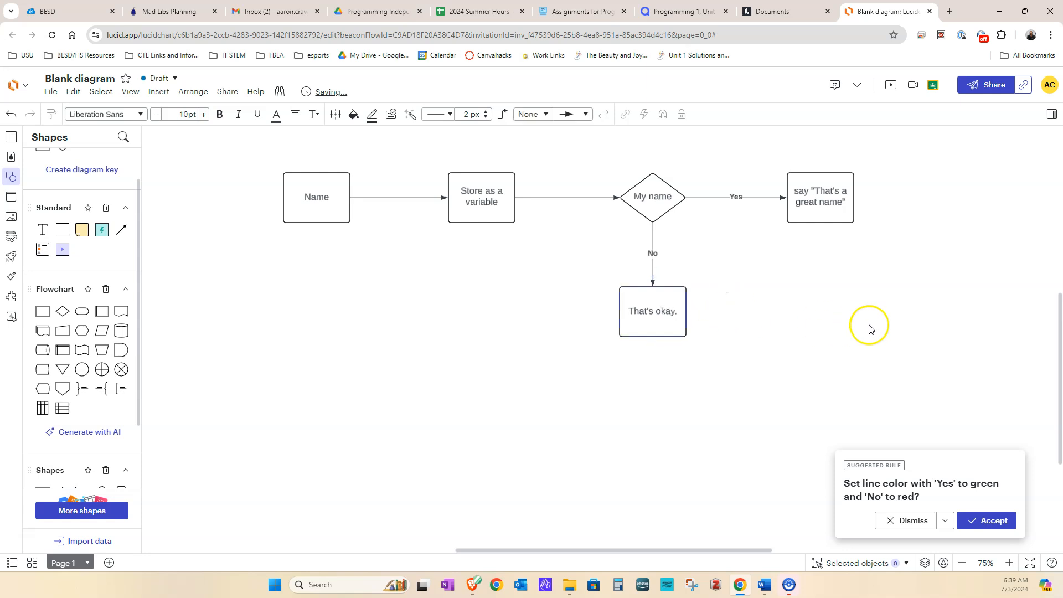
# - Connect a new Process shape below the "That's a great name" box and accept the suggested green Yes and red No line colors
pyautogui.moveTo(821, 223)
pyautogui.moveTo(820, 223); pyautogui.dragTo(820, 296)
pyautogui.click(786, 333)
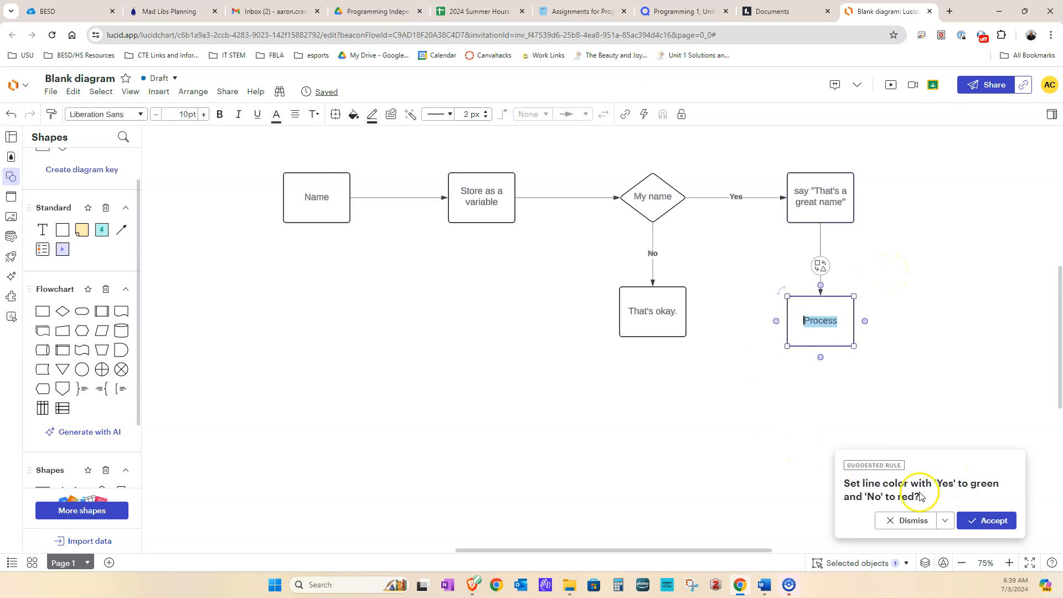
pyautogui.click(973, 517)
# - Label the new Process shape "Welcome to my game: name", with the word "name" in italics
pyautogui.doubleClick(816, 320)
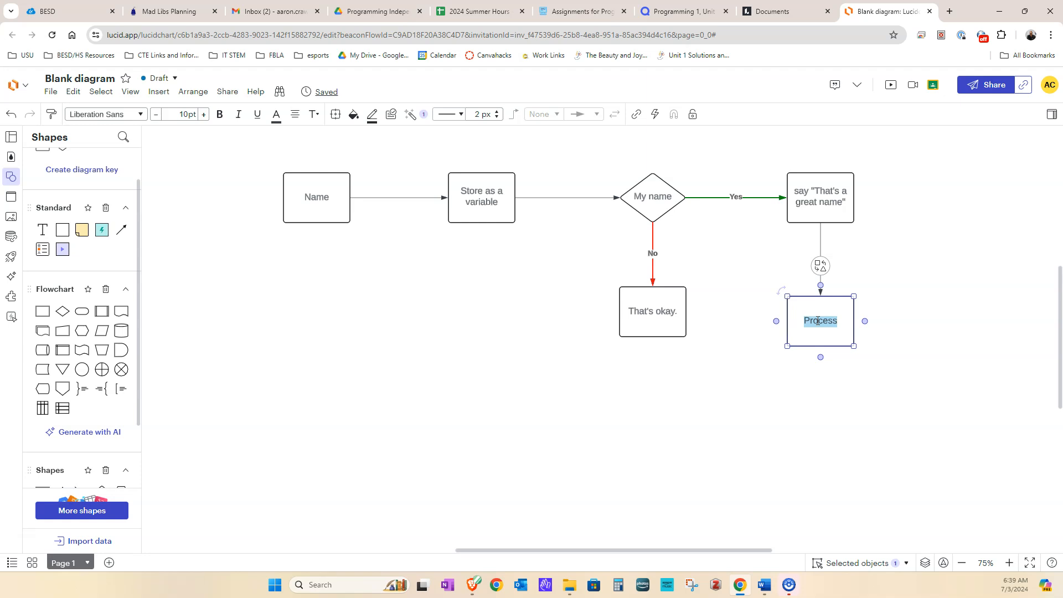
pyautogui.write('Welcome to my game:')
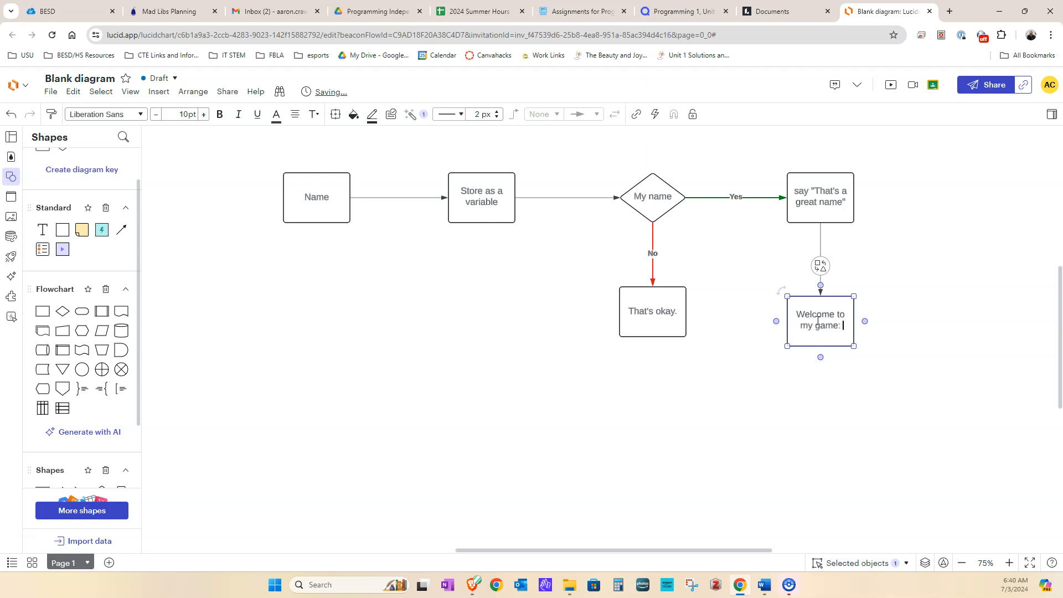
pyautogui.write(' name')
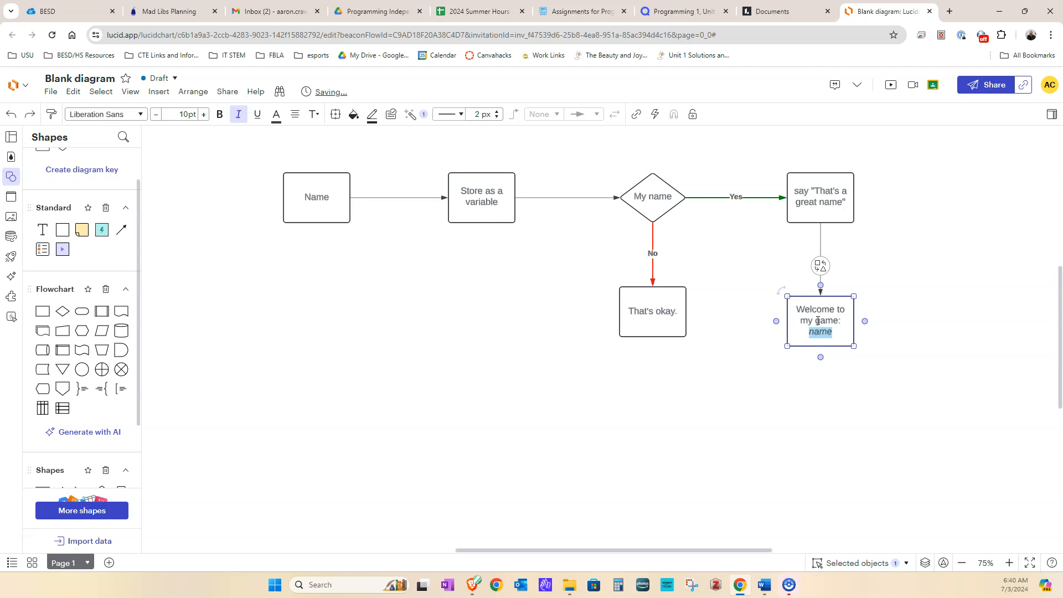
pyautogui.click(968, 404)
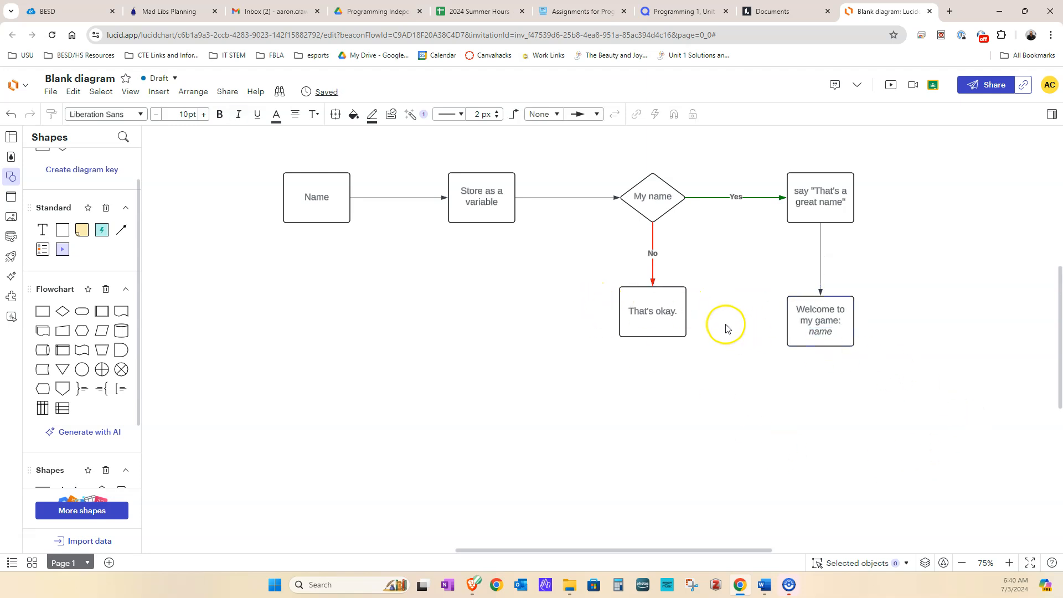
# - Connect the "That's okay." box to the welcome box and align the welcome box level with it
pyautogui.moveTo(688, 311); pyautogui.dragTo(797, 313)
pyautogui.click(995, 334)
pyautogui.click(807, 329)
pyautogui.moveTo(802, 317); pyautogui.dragTo(808, 318)
pyautogui.click(913, 343)
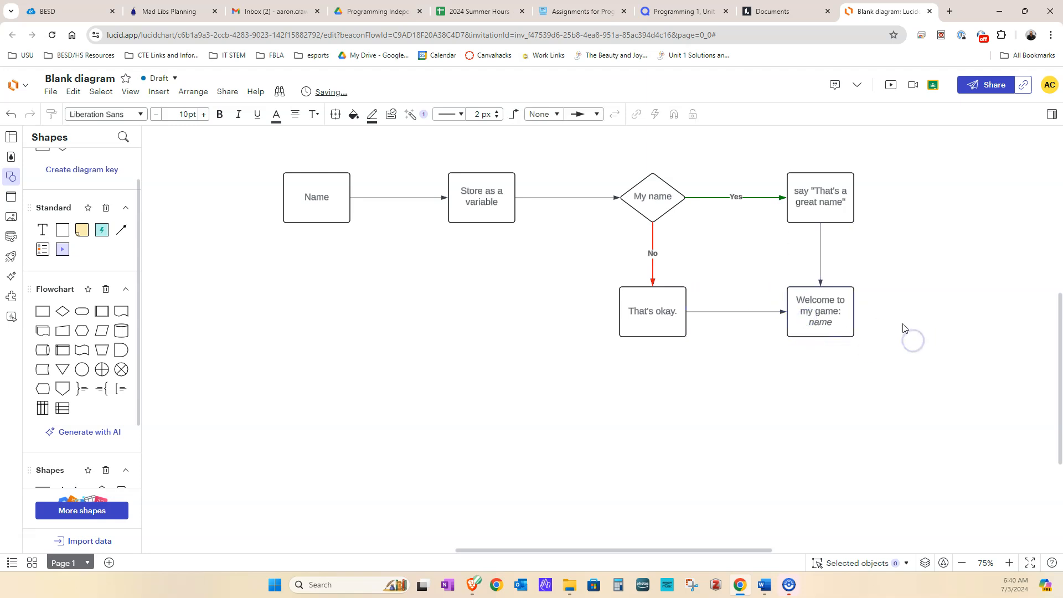
# - Move the "Name" and "Store as a variable" boxes closer to the decision diamond, keeping them in its row
pyautogui.moveTo(325, 210); pyautogui.dragTo(372, 209)
pyautogui.moveTo(463, 208); pyautogui.dragTo(523, 206)
pyautogui.moveTo(373, 198); pyautogui.dragTo(433, 198)
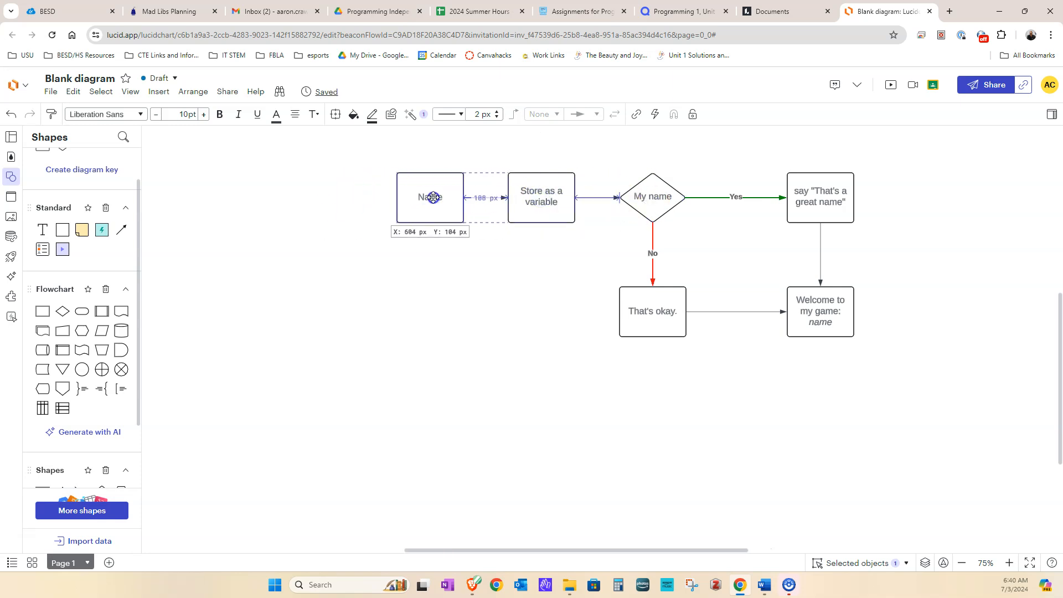